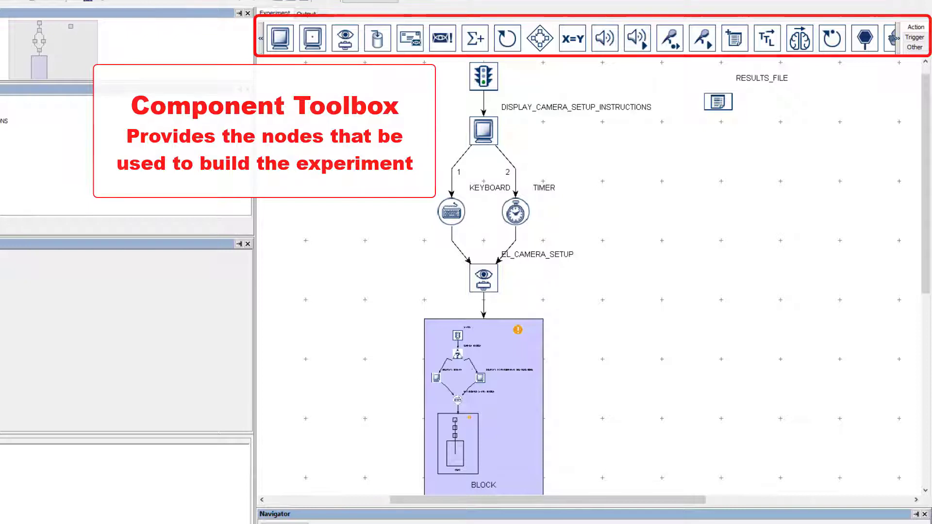
# Browse the Other special-function nodes in the Component Toolbox, then return to Action nodes
pyautogui.click(915, 47)
pyautogui.click(915, 48)
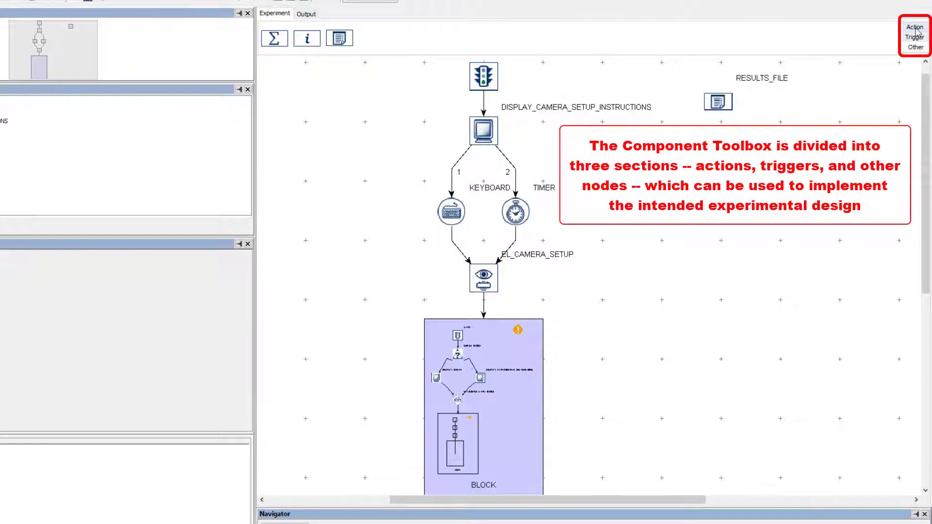
pyautogui.click(917, 28)
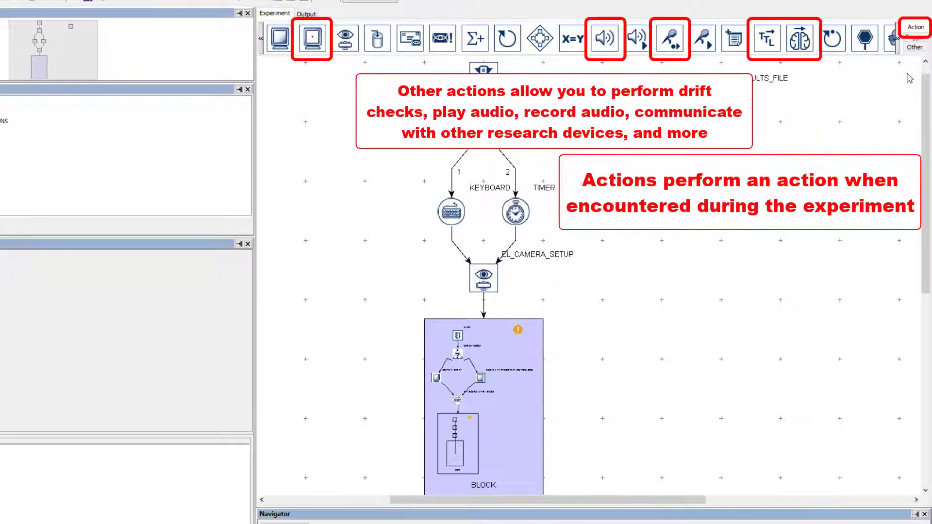
# Scroll through the remaining Action nodes, then bring up the Trigger nodes
pyautogui.click(897, 38)
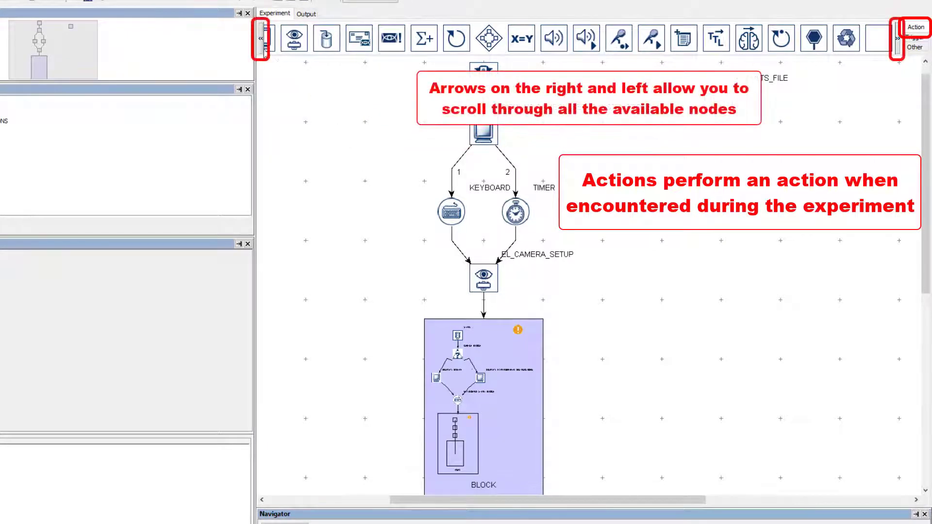
pyautogui.click(261, 38)
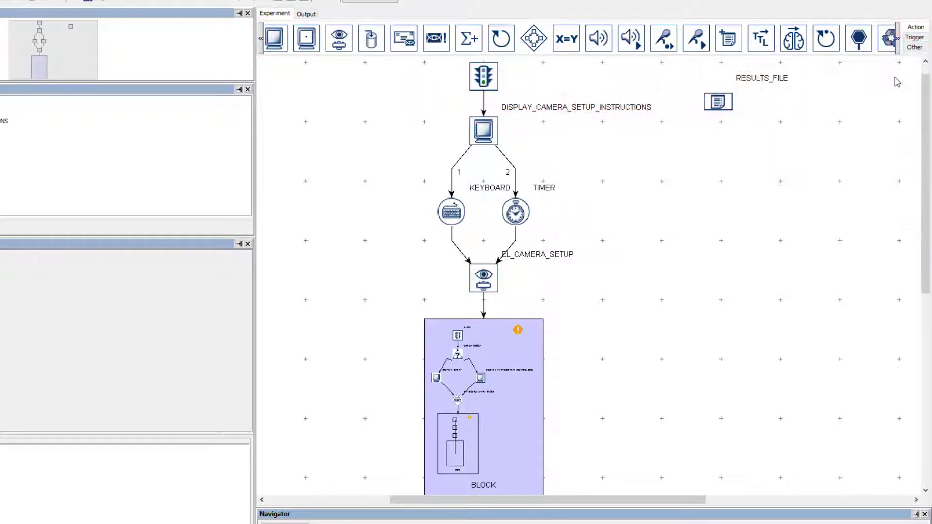
pyautogui.click(913, 40)
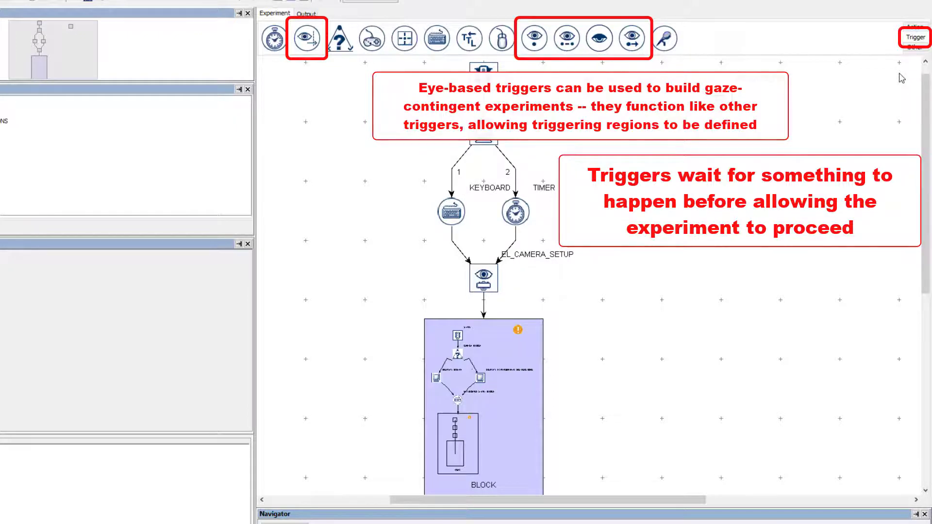
# Switch the Component Toolbox to the Other nodes that connect to nothing
pyautogui.click(915, 46)
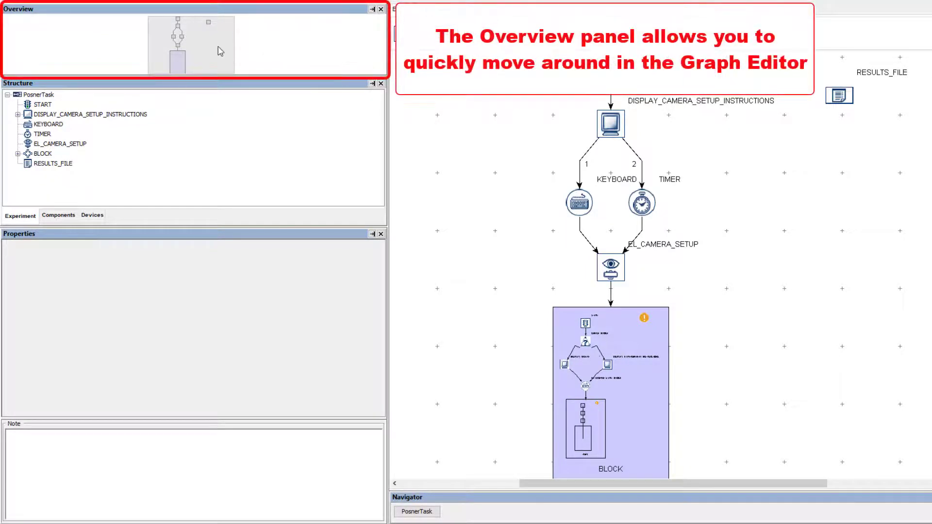
# Move the Overview panel's viewport so the flowchart's START node is visible
pyautogui.moveTo(218, 51)
pyautogui.mouseDown()
pyautogui.moveTo(214, 58)
pyautogui.moveTo(208, 46)
pyautogui.moveTo(220, 38)
pyautogui.moveTo(223, 50)
pyautogui.mouseUp()
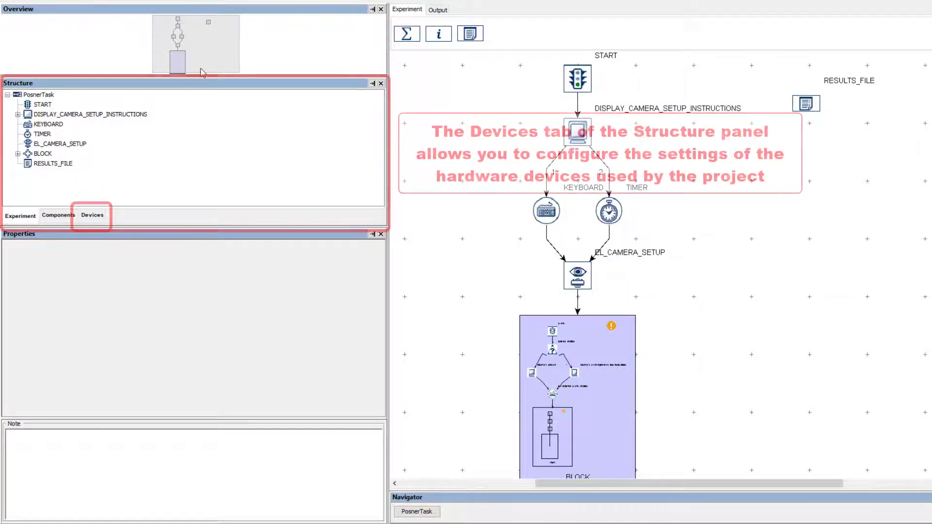
# List the project's hardware devices and inspect the EYELINK and DISPLAY settings
pyautogui.click(93, 217)
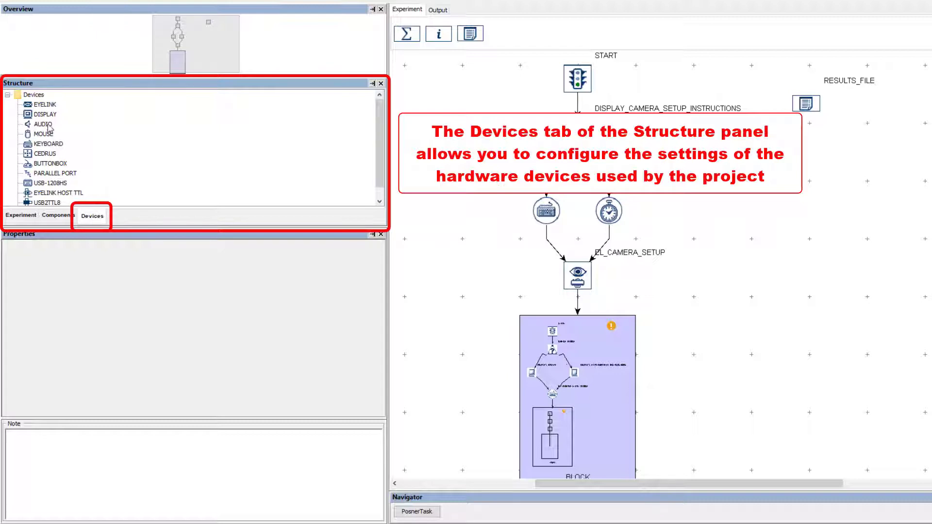
pyautogui.click(46, 105)
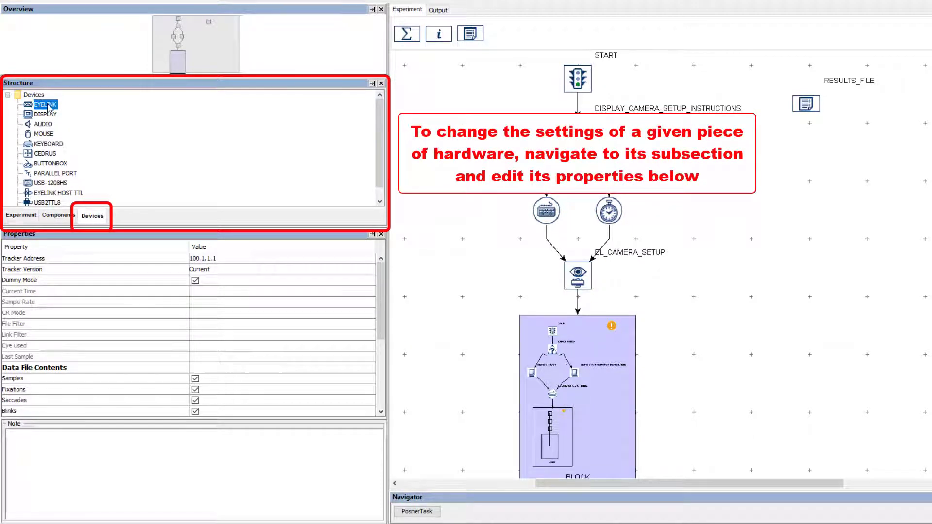
pyautogui.click(47, 114)
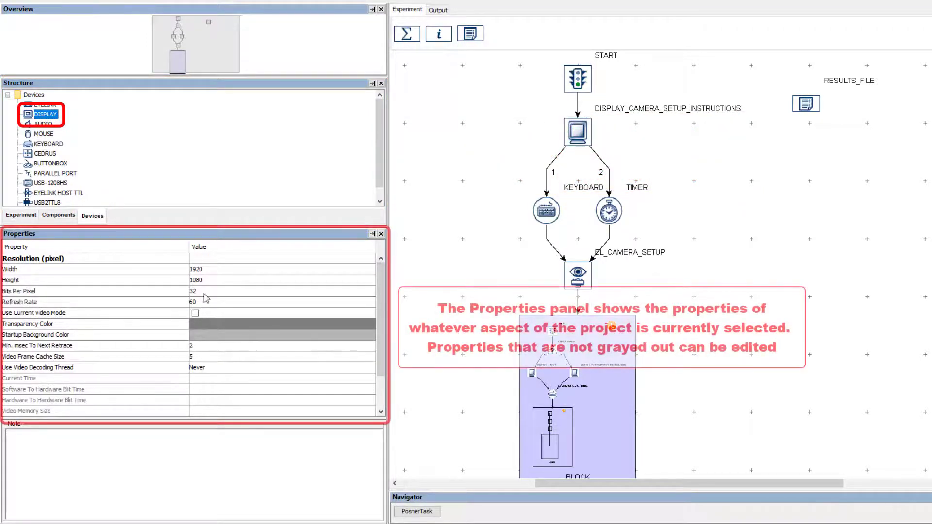
# Check the display Width without changing it, then show DISPLAY_CAMERA_SETUP_INSTRUCTIONS properties
pyautogui.doubleClick(220, 270)
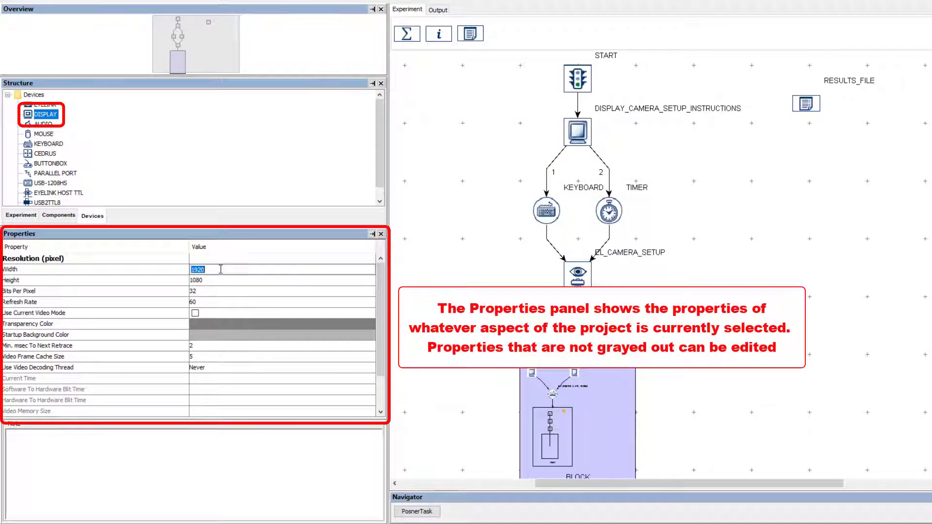
pyautogui.click(176, 275)
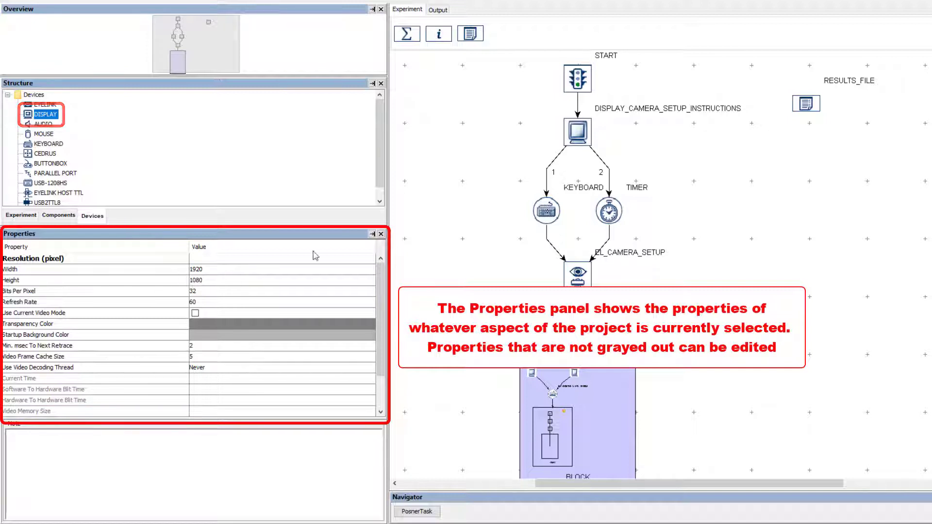
pyautogui.click(578, 132)
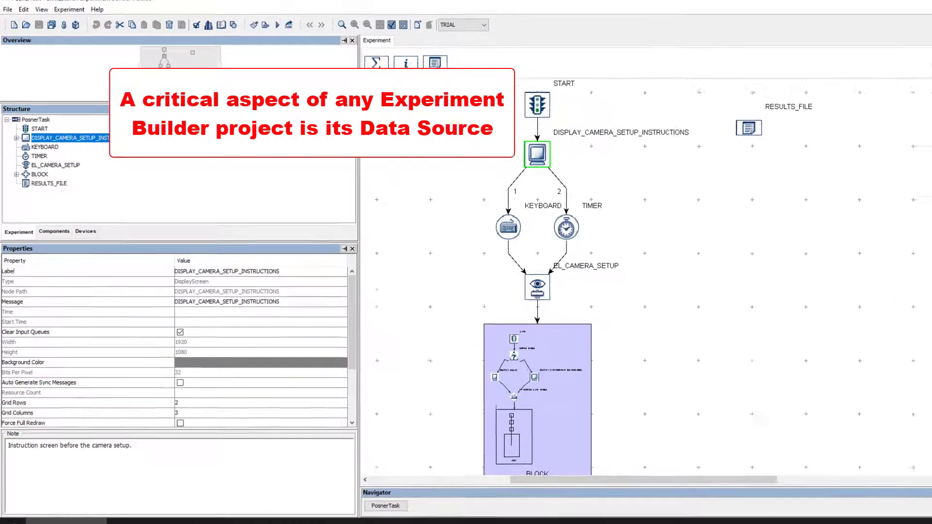
pyautogui.scroll(-2, 554, 330)
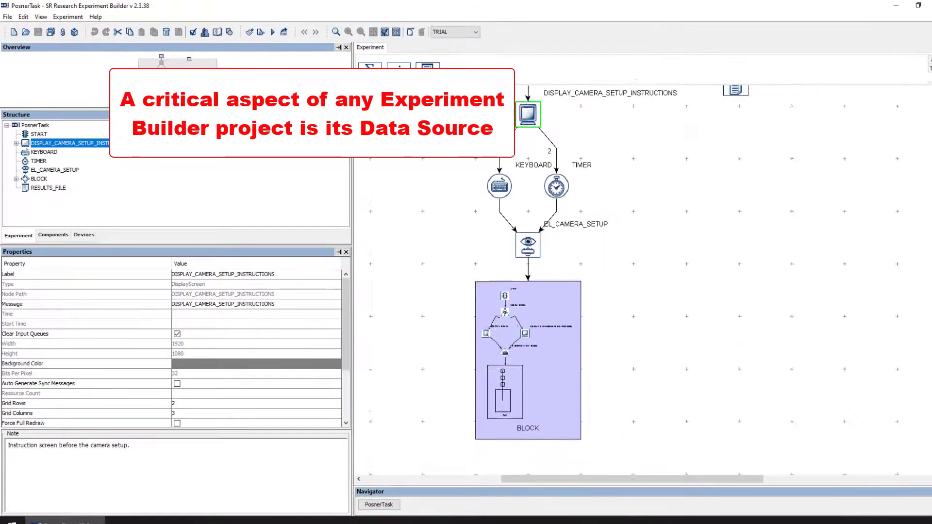
pyautogui.scroll(-1, 554, 331)
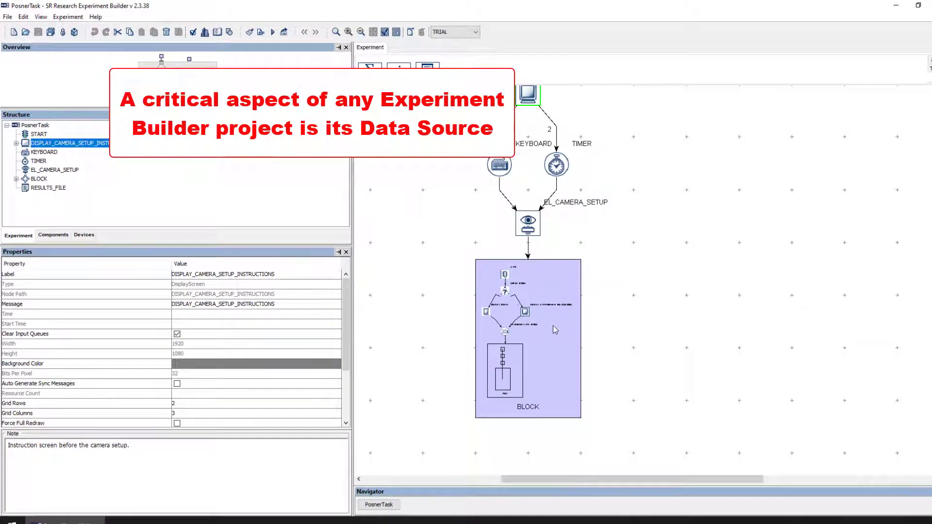
# Open BLOCK, inspect TRIAL's 11-column, 44-row data source, and list the data sources
pyautogui.doubleClick(554, 330)
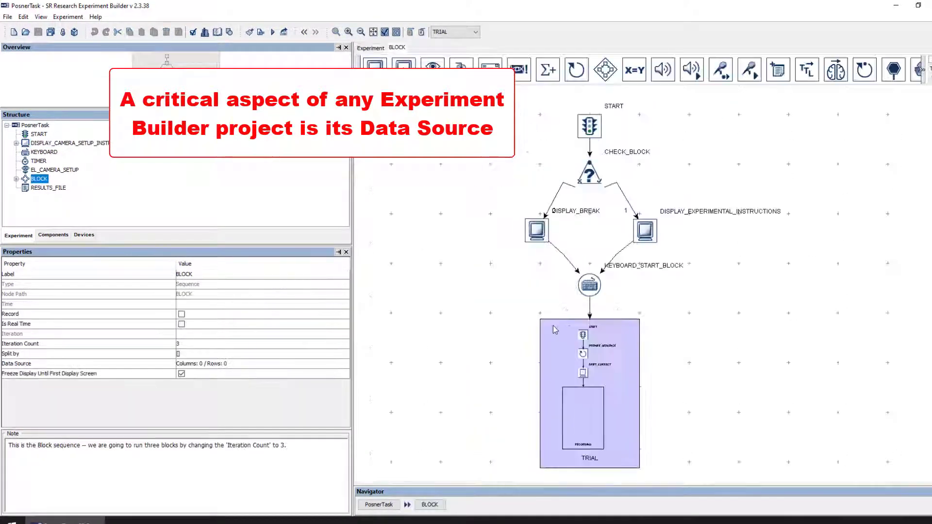
pyautogui.click(561, 348)
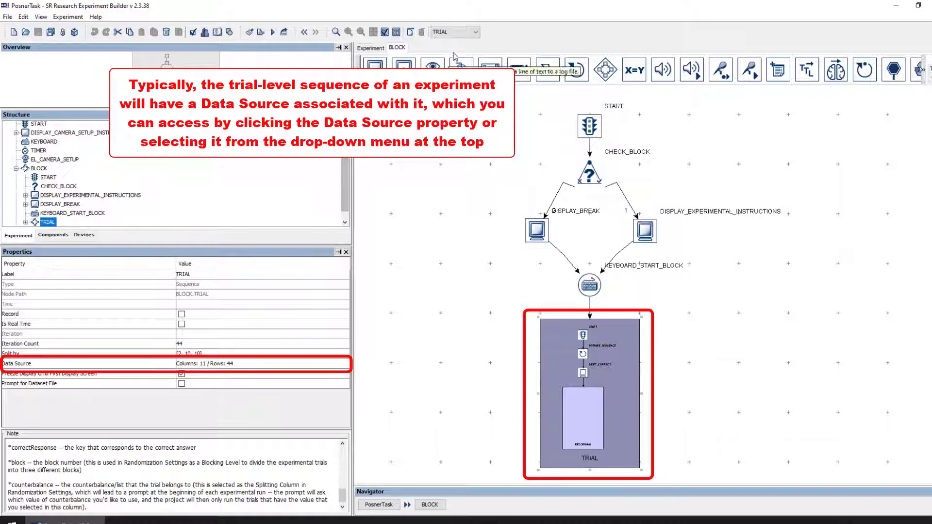
pyautogui.click(467, 32)
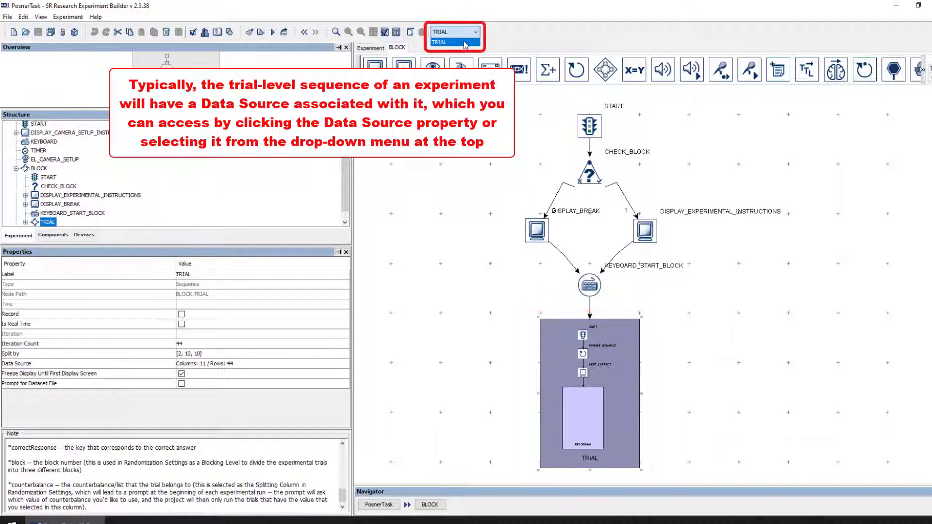
# Open the TRIAL_DataSource table of cue types, target images and target locations
pyautogui.click(464, 44)
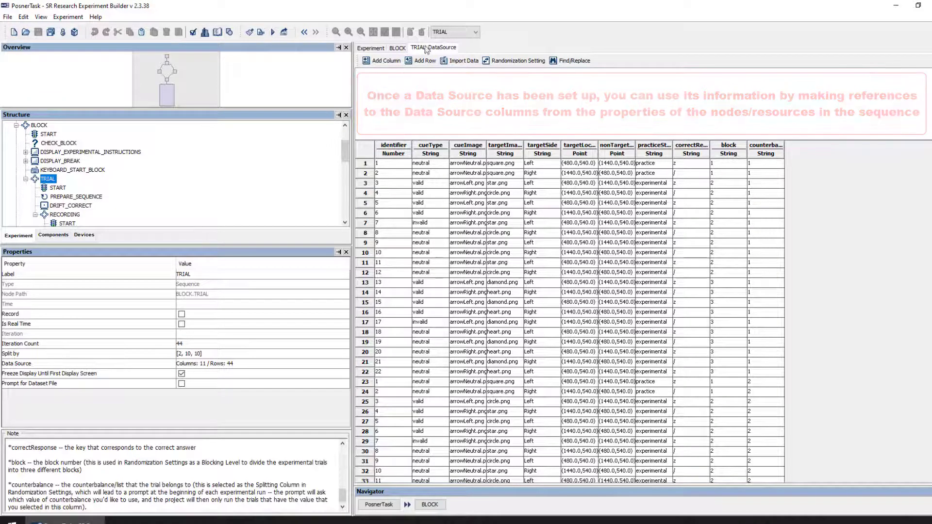
# Drill through BLOCK, TRIAL, RECORDING and DISPLAY_TARGET, and select the star target image
pyautogui.click(398, 49)
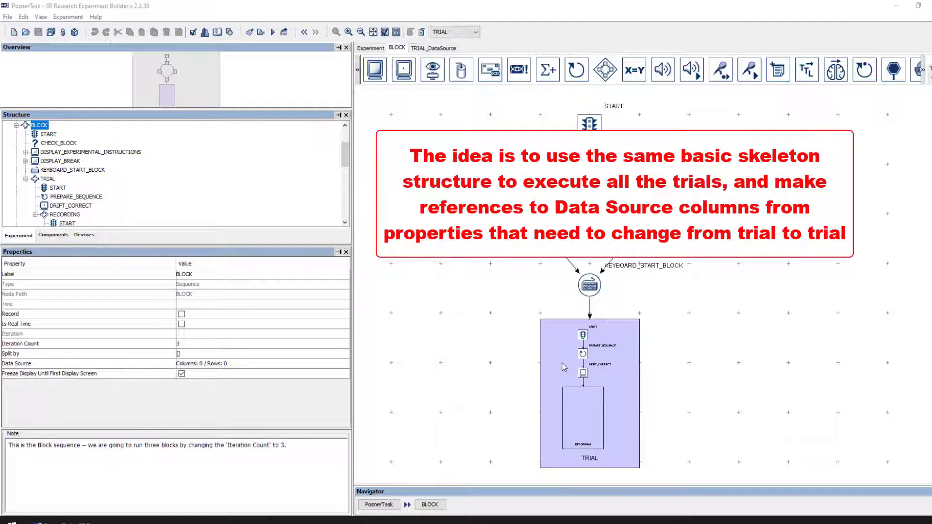
pyautogui.doubleClick(562, 367)
pyautogui.click(617, 367)
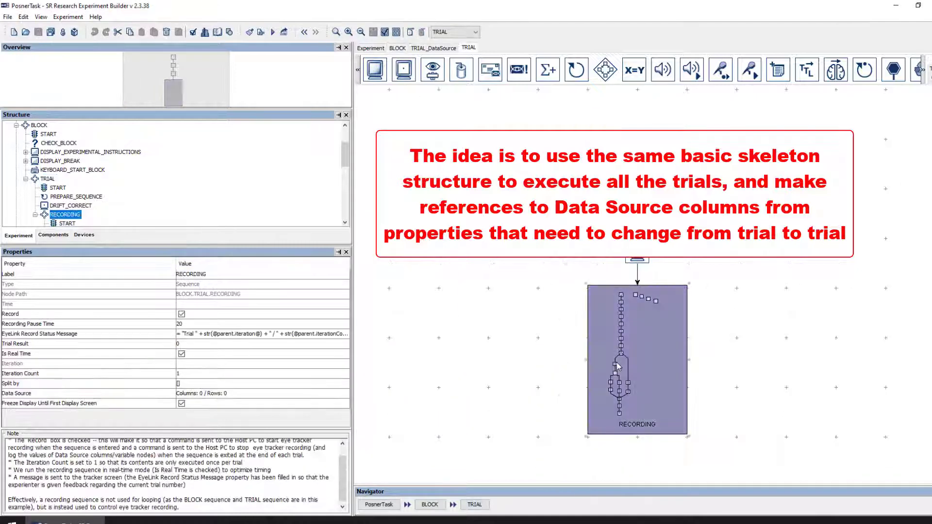
pyautogui.doubleClick(618, 366)
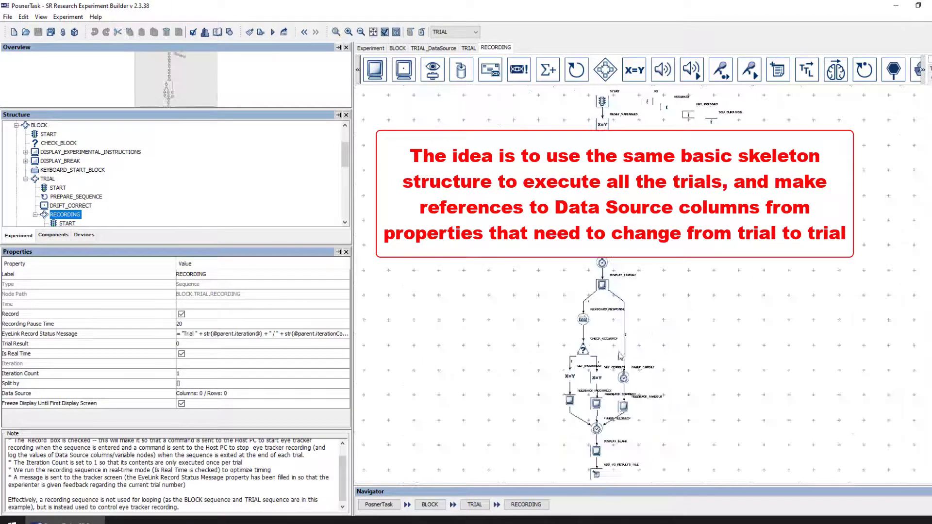
pyautogui.doubleClick(604, 285)
pyautogui.click(595, 329)
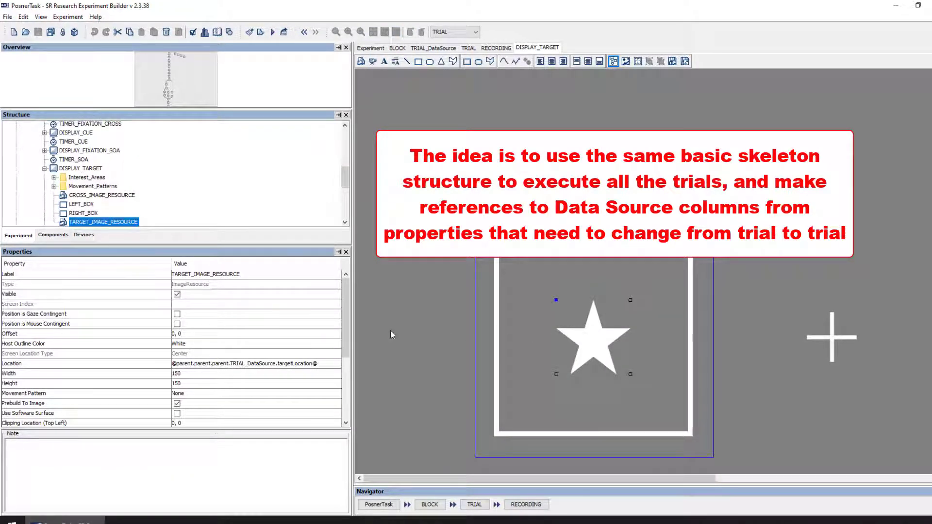
pyautogui.moveTo(346, 325); pyautogui.dragTo(346, 356)
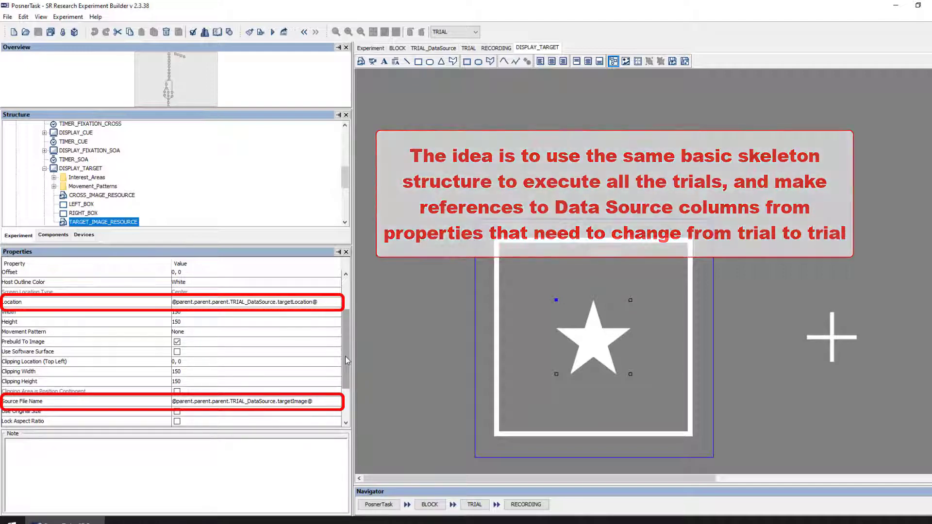
# Return to the TRIAL_DataSource table with its targetImage and targetLocation columns
pyautogui.click(438, 49)
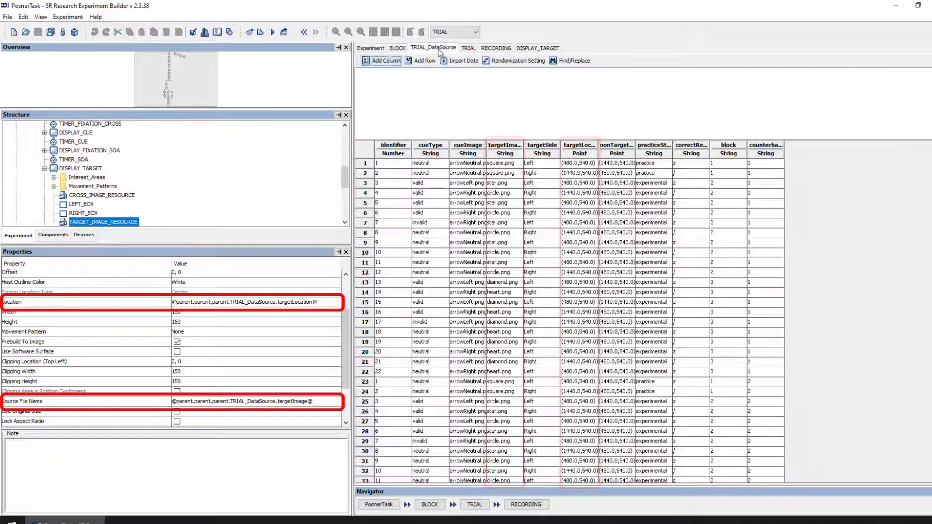